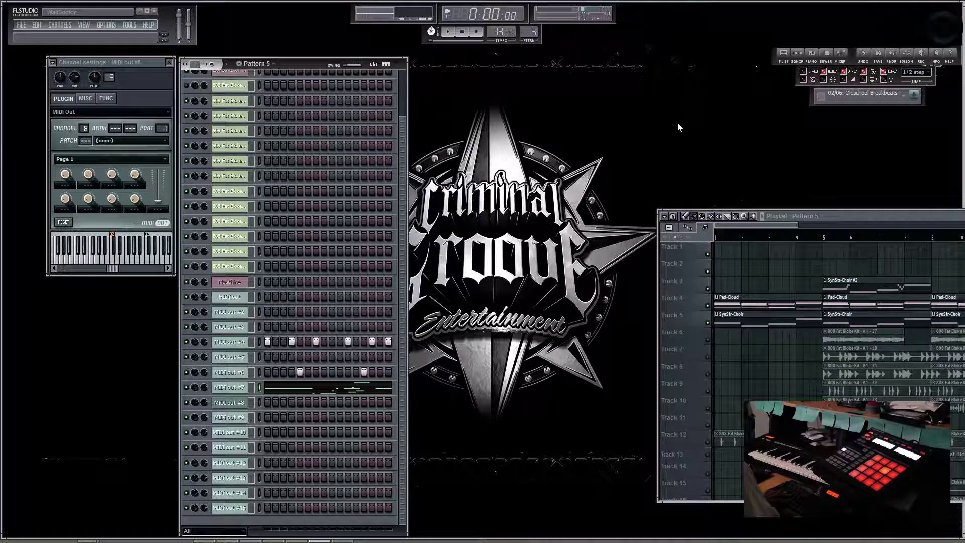
# - Scroll the channel rack up to Pad-Cloud and SynStr-Choir, and open the Mixer with F9
pyautogui.scroll(3, 402, 116)
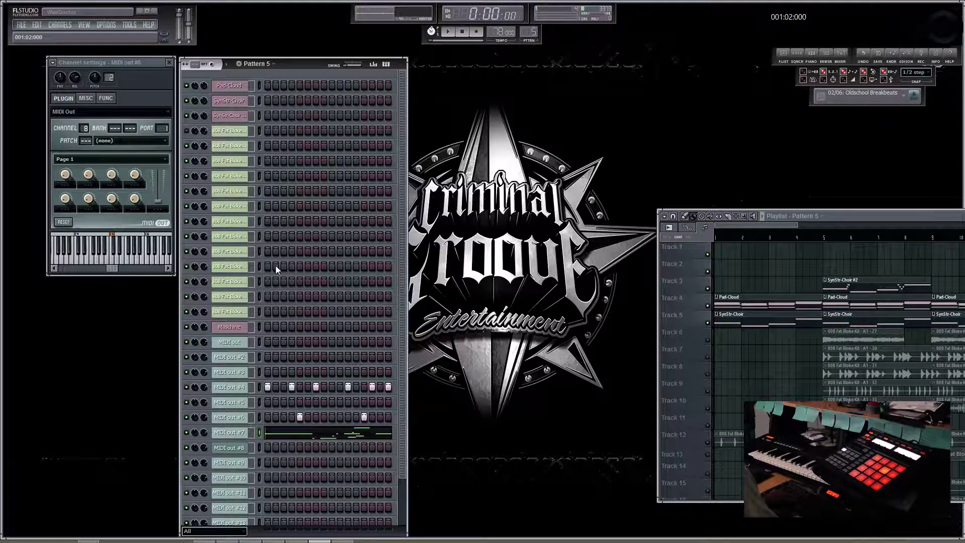
pyautogui.press('F9')
# - Audition MIDI out #2, MIDI out and MIDI out #3, then open the Maschine plugin
pyautogui.moveTo(354, 324); pyautogui.dragTo(488, 315)
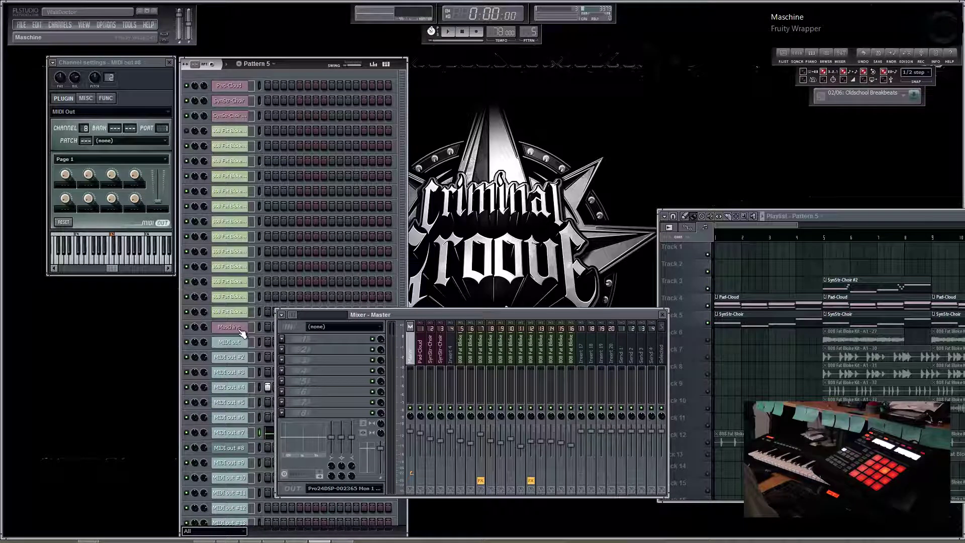
pyautogui.click(231, 355)
pyautogui.click(135, 257)
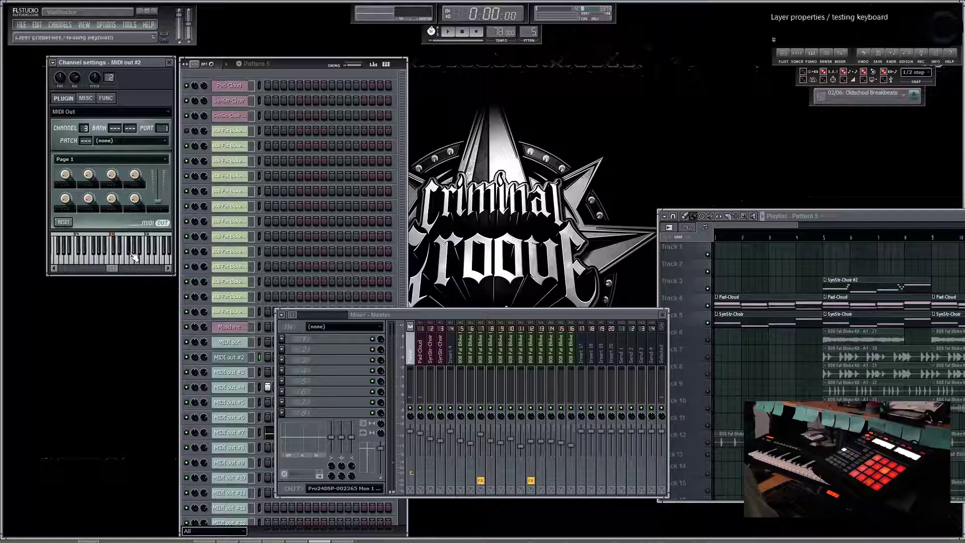
pyautogui.click(139, 258)
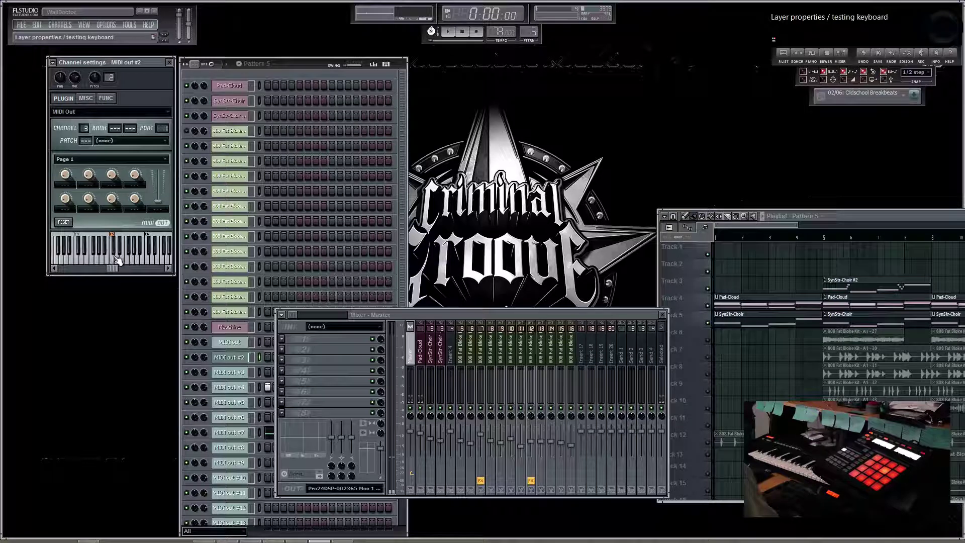
pyautogui.click(230, 342)
pyautogui.click(112, 262)
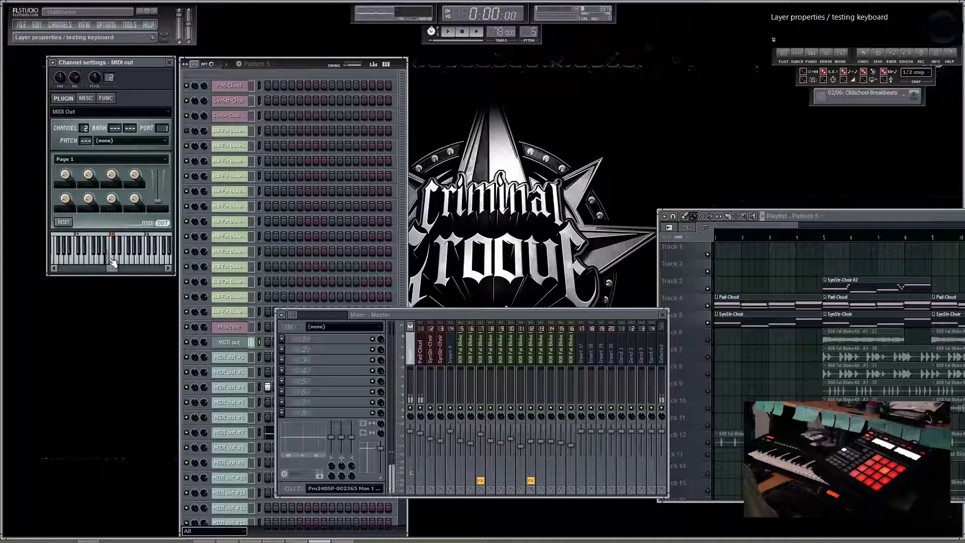
pyautogui.click(230, 372)
pyautogui.click(129, 258)
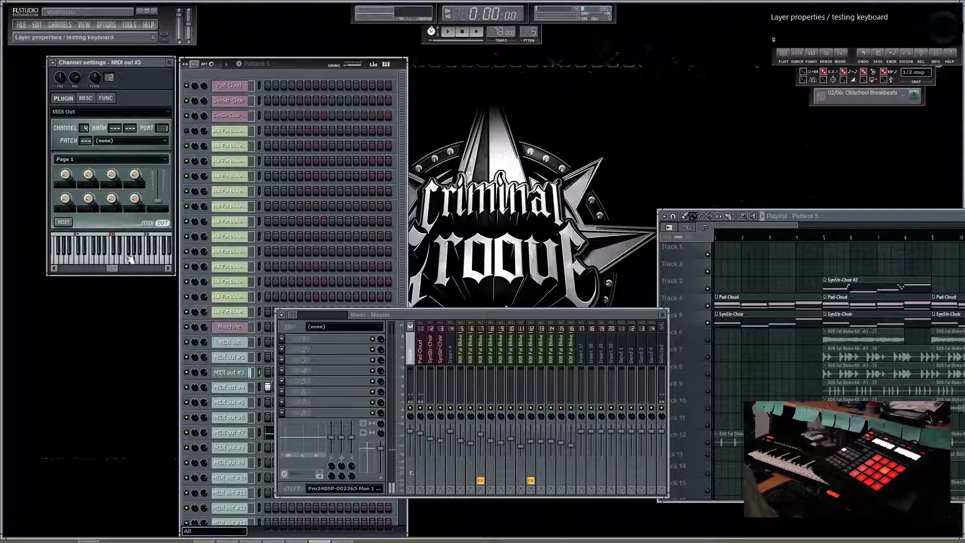
pyautogui.click(232, 327)
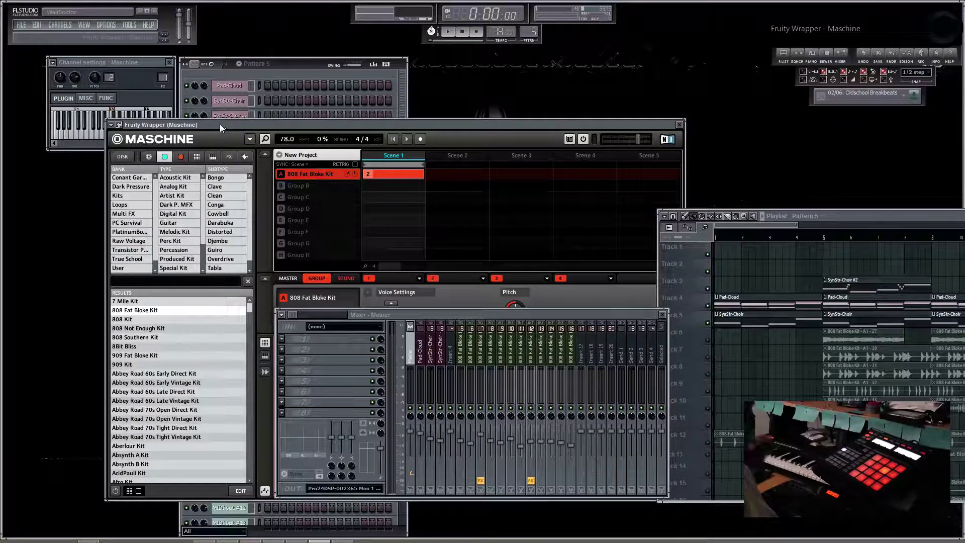
# - Move the Maschine window up-left and widen the mixer beside it to show inserts through 29
pyautogui.moveTo(222, 123); pyautogui.dragTo(152, 107)
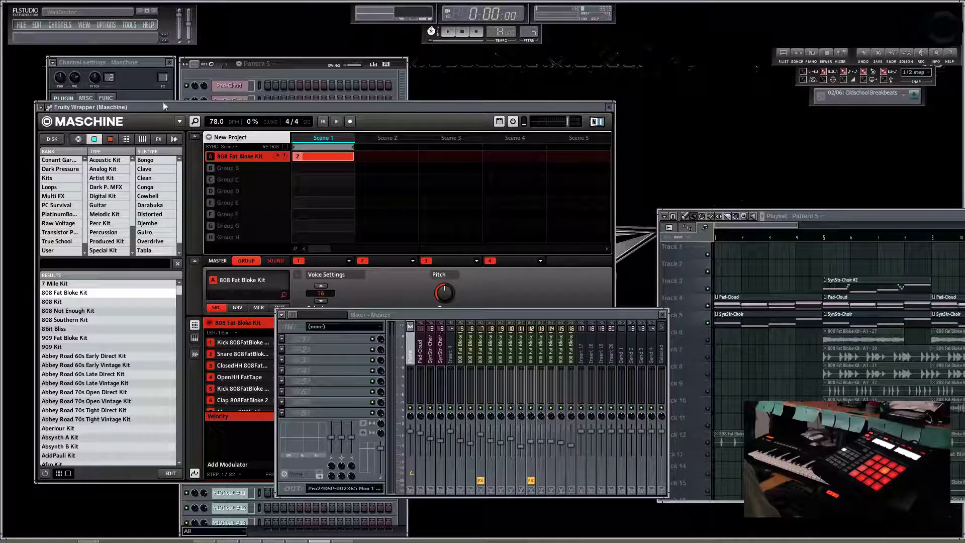
pyautogui.moveTo(493, 313); pyautogui.dragTo(354, 310)
pyautogui.moveTo(531, 337); pyautogui.dragTo(626, 337)
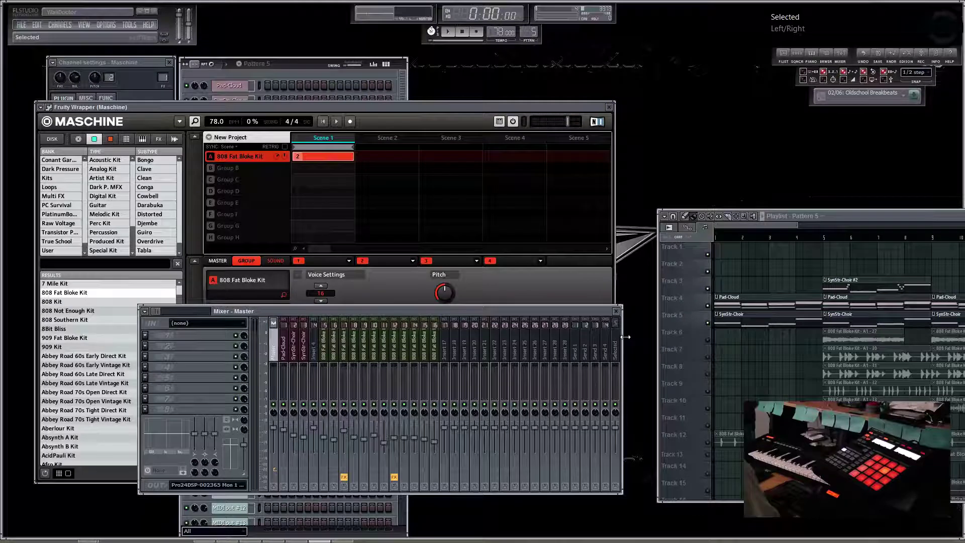
pyautogui.moveTo(470, 320); pyautogui.dragTo(495, 206)
pyautogui.click(405, 502)
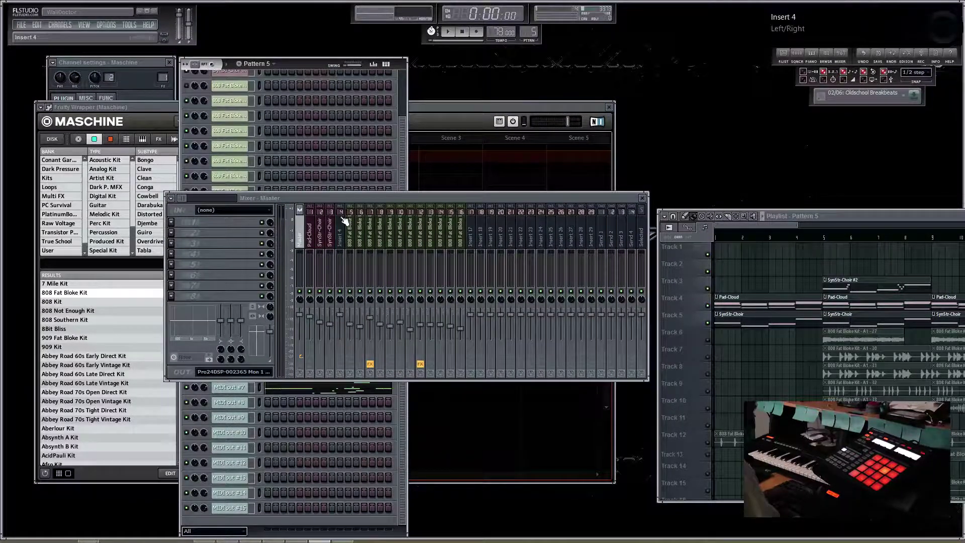
pyautogui.moveTo(456, 191)
pyautogui.mouseDown()
pyautogui.moveTo(543, 116)
pyautogui.moveTo(472, 183)
pyautogui.mouseUp()
# - Select empty Insert 18 and bring up its track options menu
pyautogui.click(449, 110)
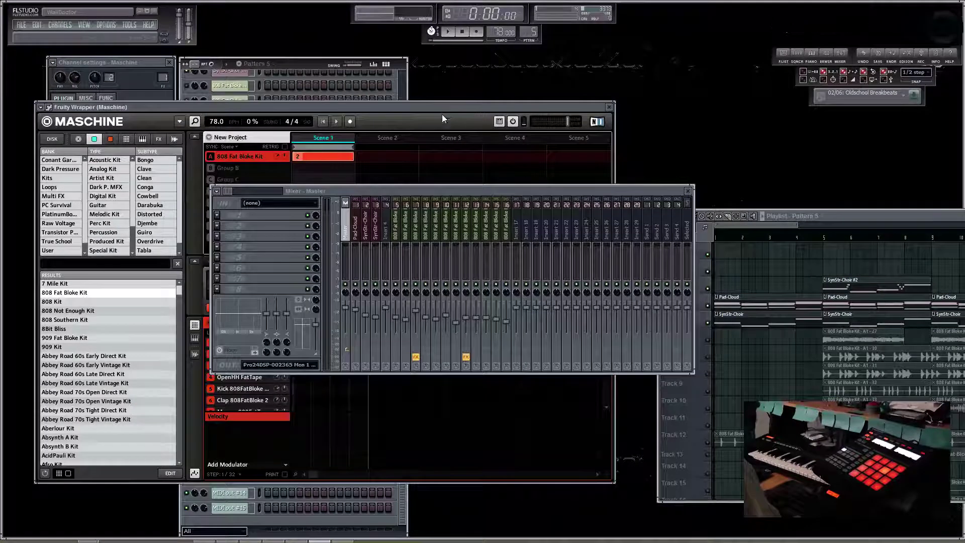
pyautogui.click(529, 235)
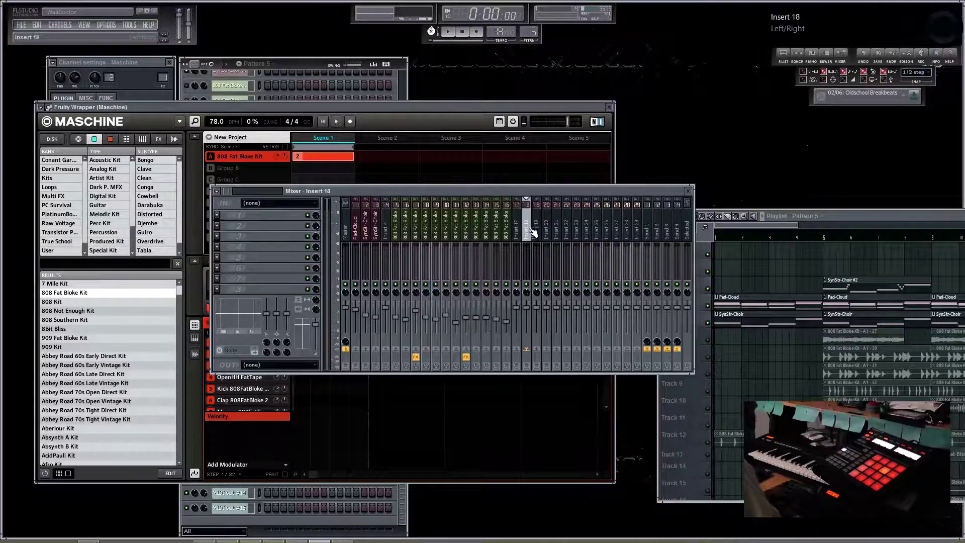
pyautogui.rightClick(535, 233)
# - Link the Maschine channel to Insert 18, now named Maschine, and close the plugin window
pyautogui.moveTo(555, 237)
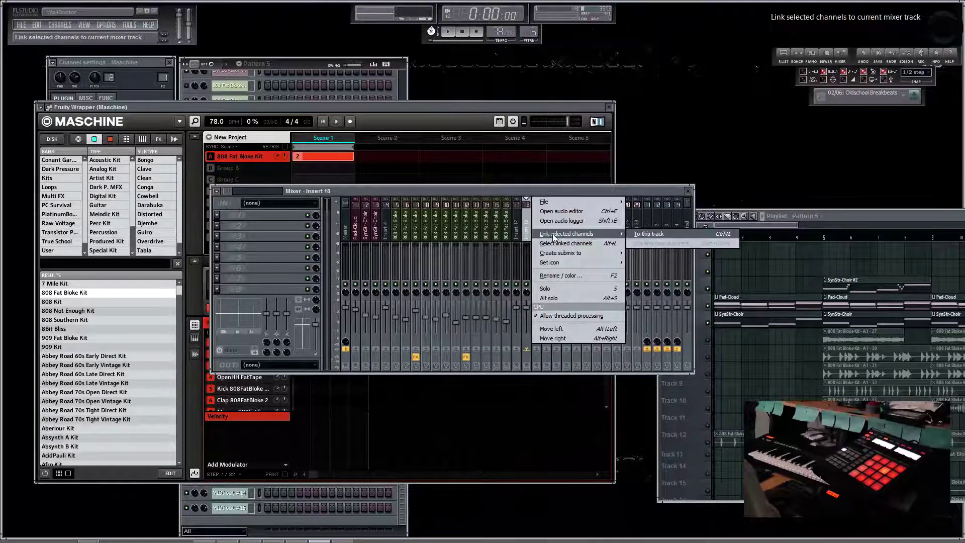
pyautogui.click(655, 235)
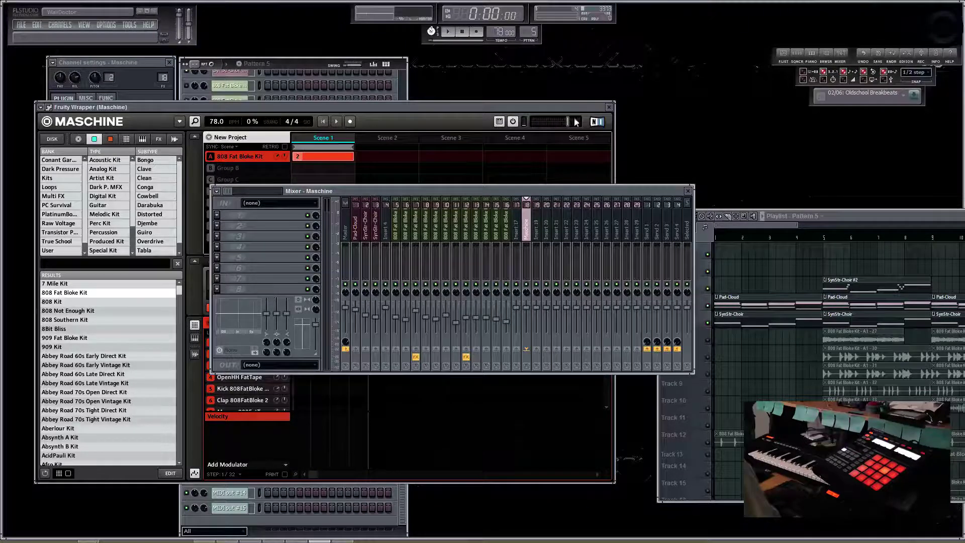
pyautogui.click(610, 108)
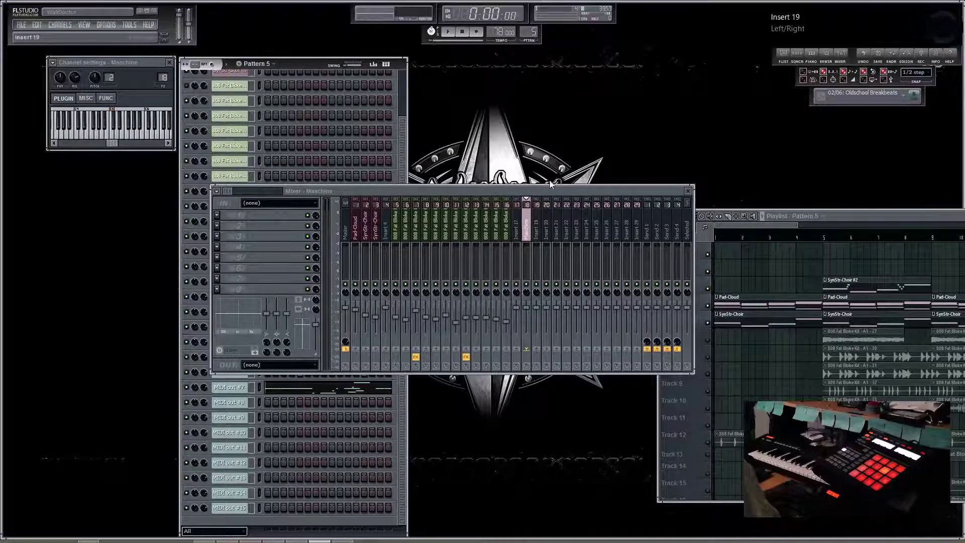
# - Check the MIDI out #4 and #8 settings, then reopen the Maschine plugin window
pyautogui.moveTo(562, 192); pyautogui.dragTo(618, 136)
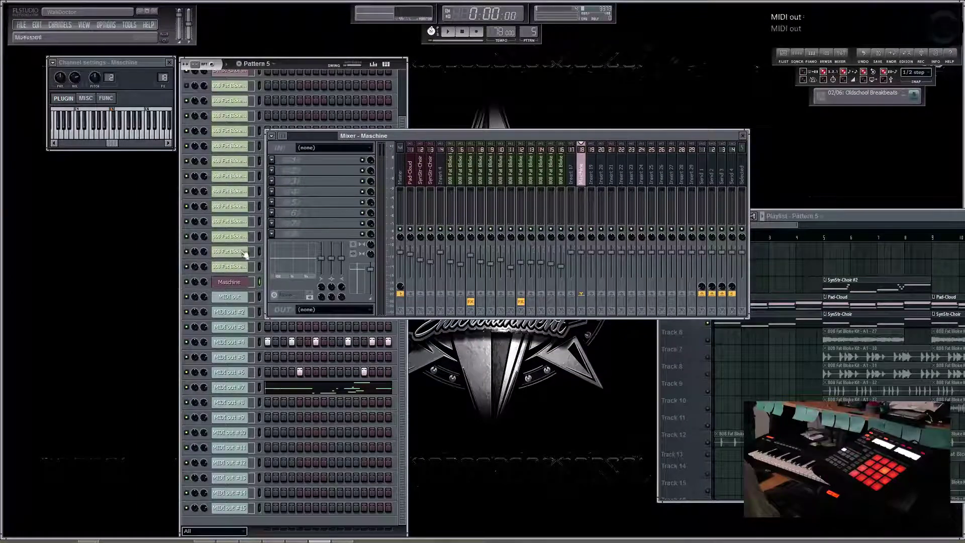
pyautogui.click(145, 135)
pyautogui.click(229, 342)
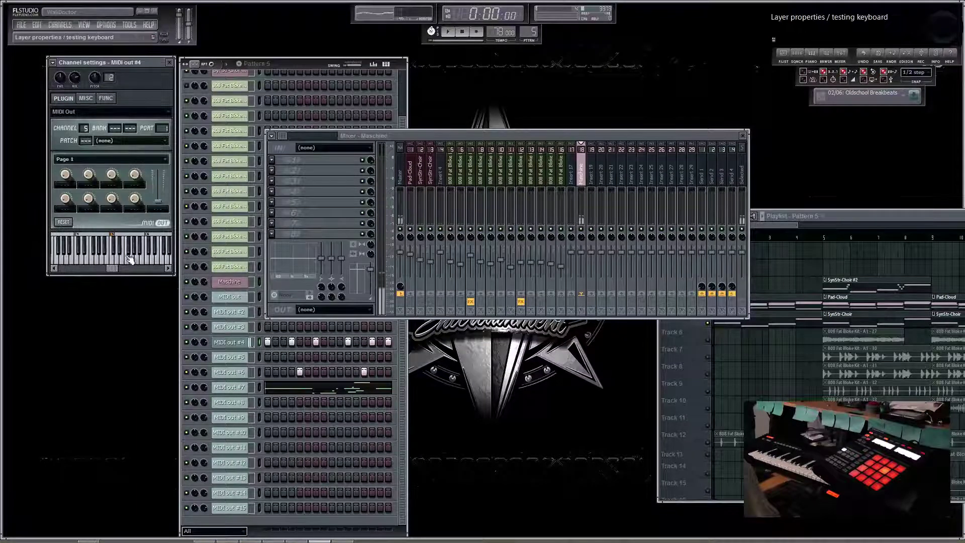
pyautogui.click(226, 403)
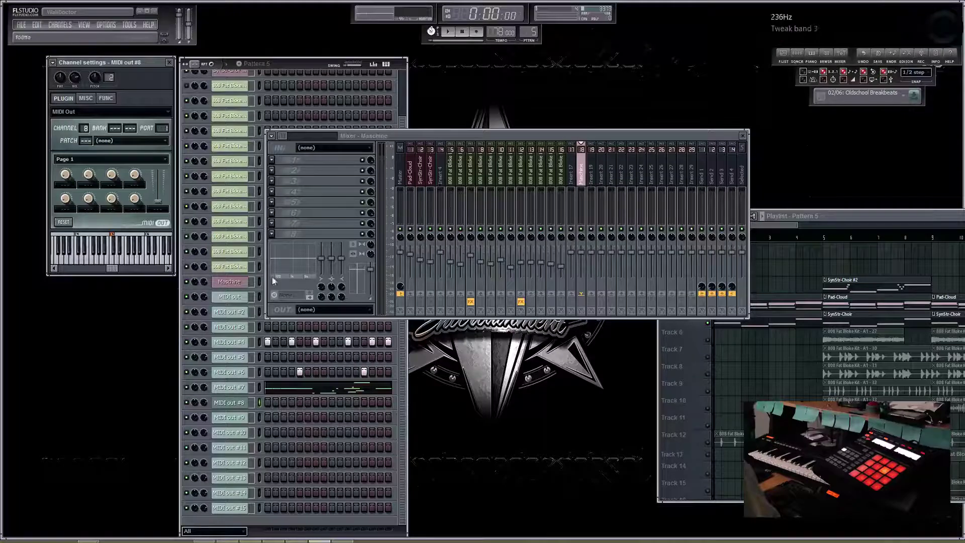
pyautogui.click(231, 283)
pyautogui.moveTo(80, 108); pyautogui.dragTo(85, 110)
# - In the wrapper's Processing settings, map Maschine's outputs to consecutive mixer tracks, then return to the plugin view
pyautogui.click(58, 113)
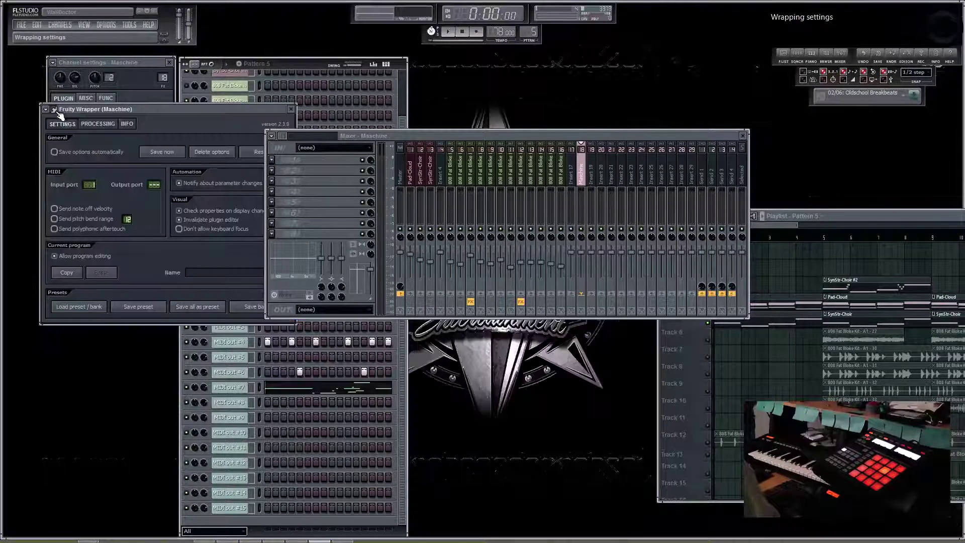
pyautogui.click(100, 125)
pyautogui.click(434, 148)
pyautogui.moveTo(444, 137); pyautogui.dragTo(473, 136)
pyautogui.click(614, 148)
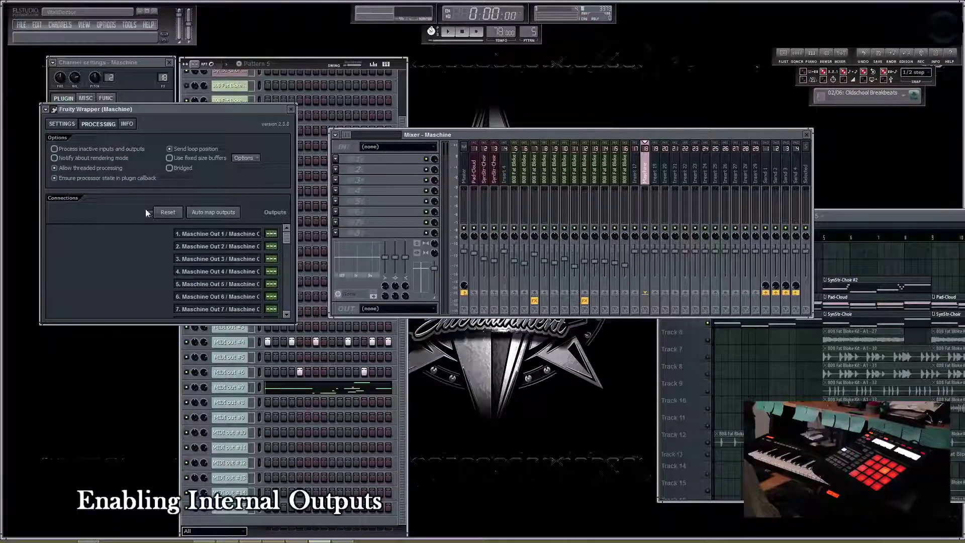
pyautogui.moveTo(286, 234)
pyautogui.mouseDown()
pyautogui.moveTo(286, 312)
pyautogui.moveTo(291, 229)
pyautogui.mouseUp()
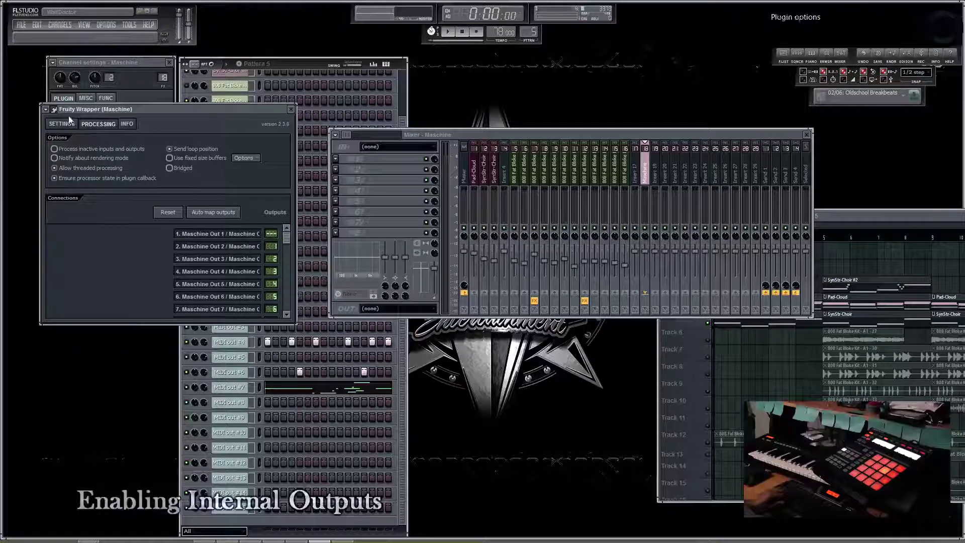
pyautogui.click(99, 124)
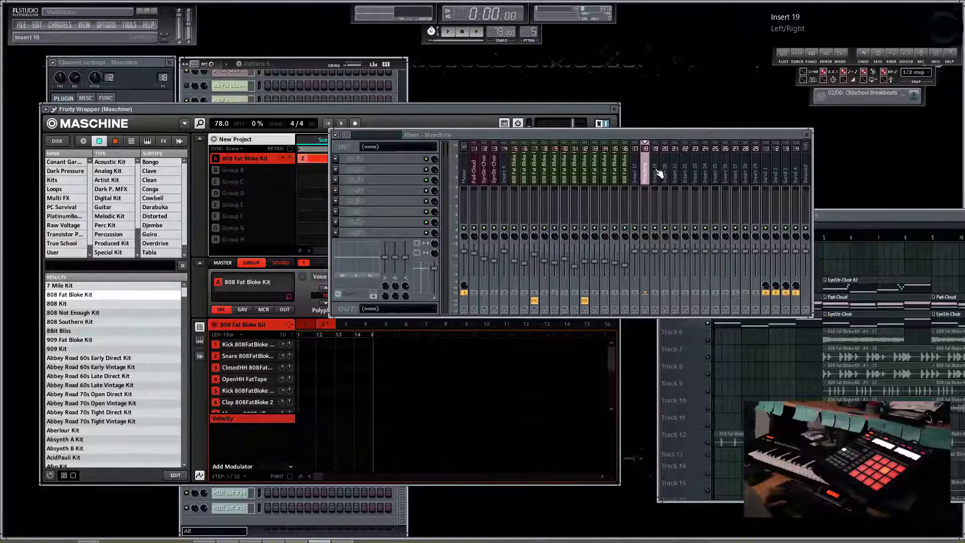
# - Nudge the mixer window slightly up and left, overlapping the Maschine plugin
pyautogui.moveTo(614, 138)
pyautogui.mouseDown()
pyautogui.moveTo(632, 137)
pyautogui.moveTo(597, 133)
pyautogui.moveTo(602, 144)
pyautogui.moveTo(641, 145)
pyautogui.moveTo(613, 140)
pyautogui.mouseUp()
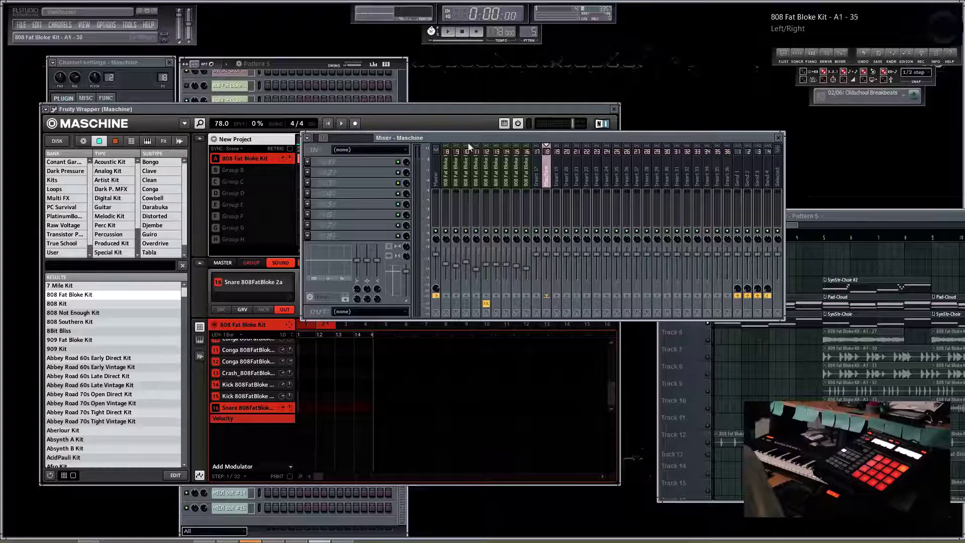
# - Select Insert 19, the first free mixer track after the Maschine track
pyautogui.click(317, 137)
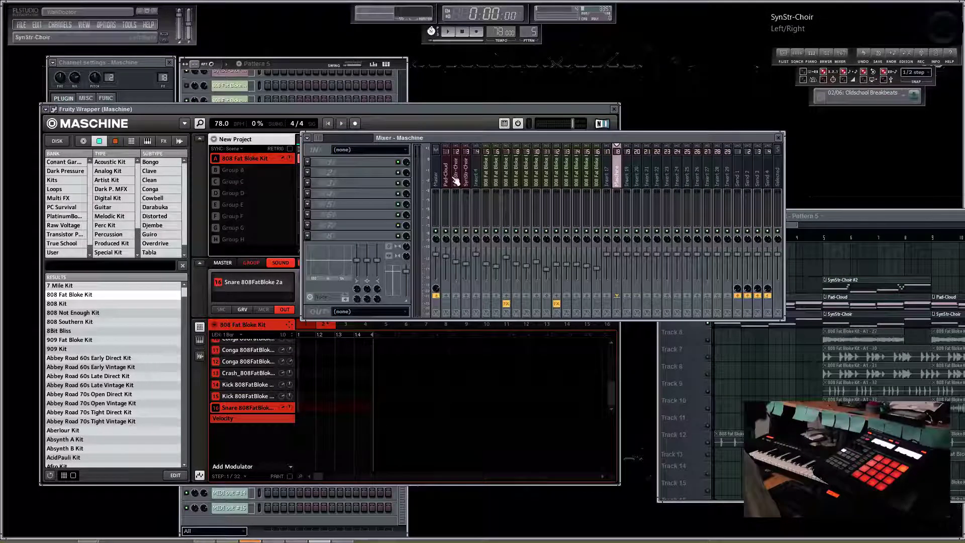
pyautogui.click(350, 142)
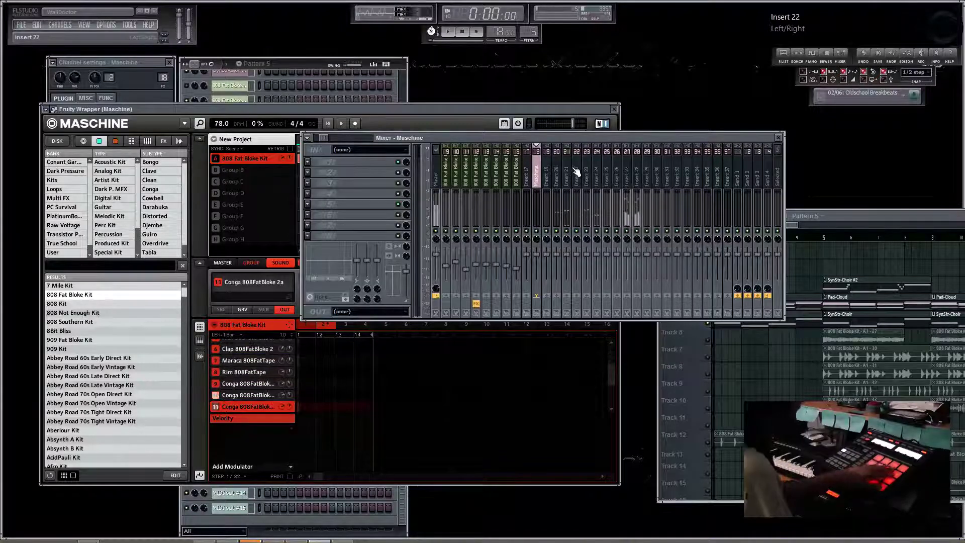
pyautogui.click(548, 179)
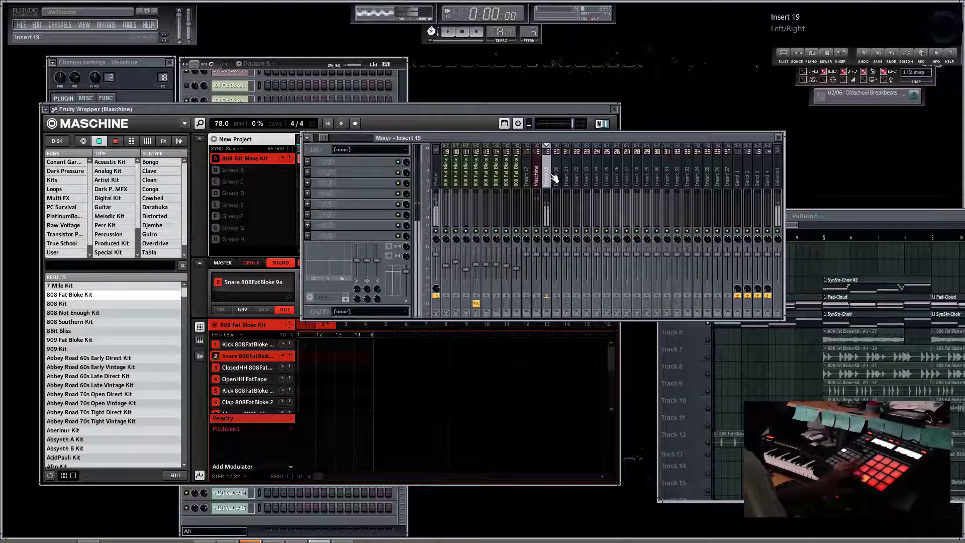
# - Rename Insert 19 to SNARE and Insert 20 to Hat, then reselect SNARE
pyautogui.rightClick(554, 179)
pyautogui.click(577, 222)
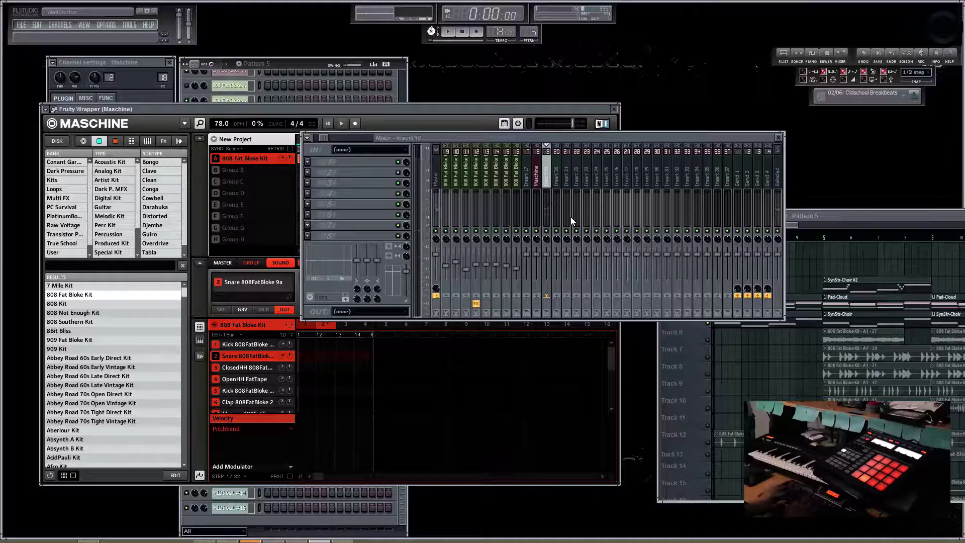
pyautogui.click(557, 169)
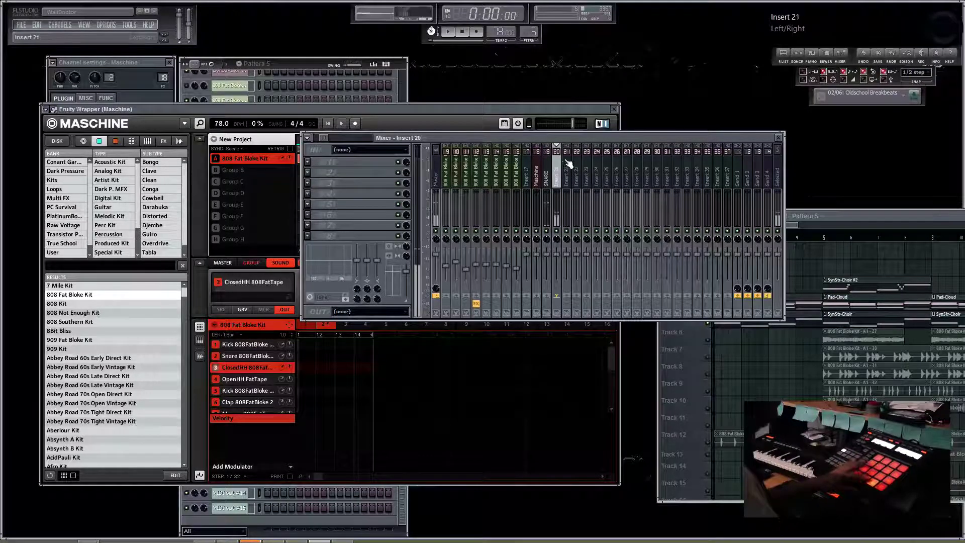
pyautogui.rightClick(564, 164)
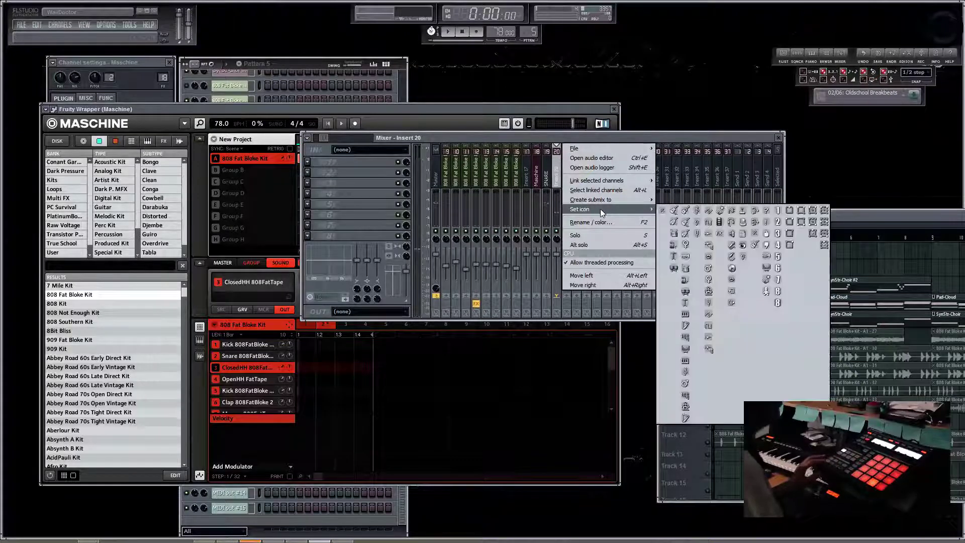
pyautogui.click(595, 220)
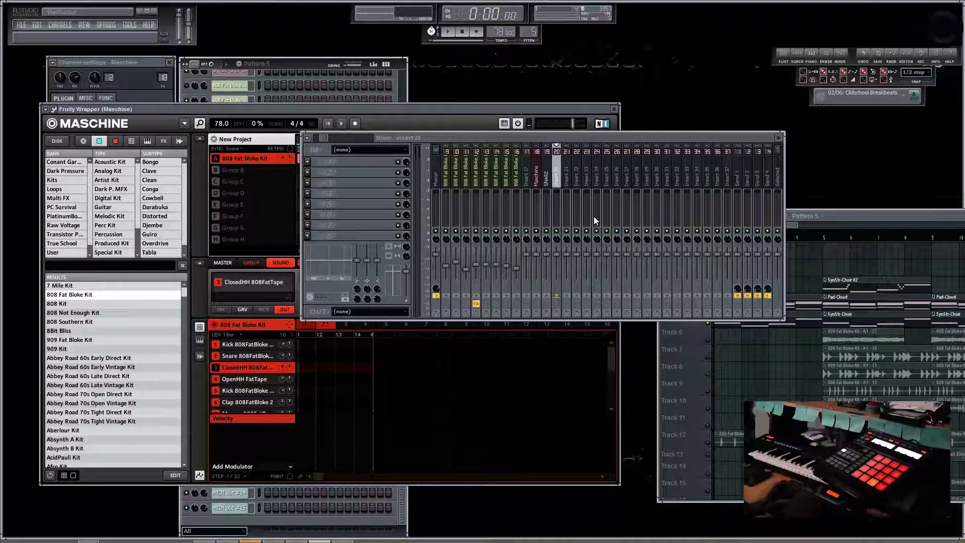
pyautogui.write('Hat')
pyautogui.press('Return')
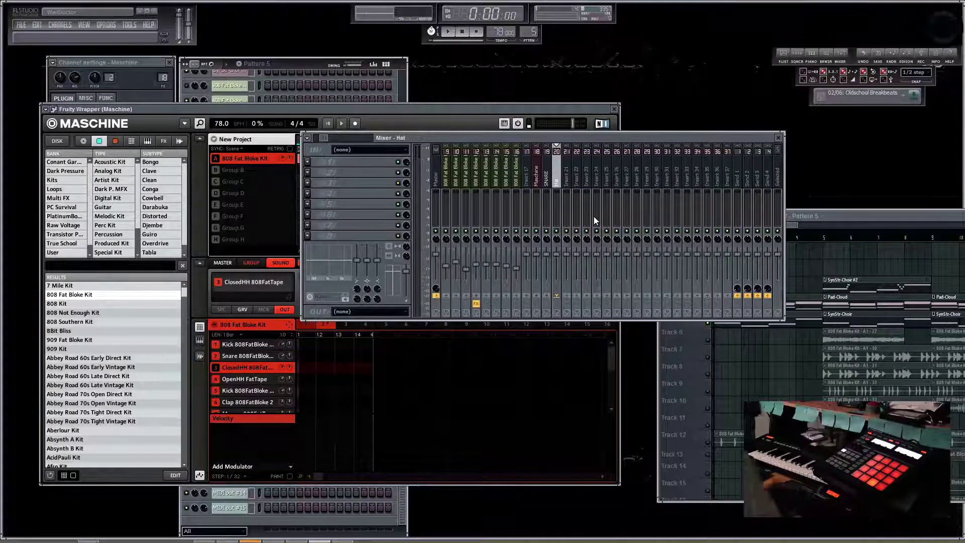
pyautogui.click(567, 186)
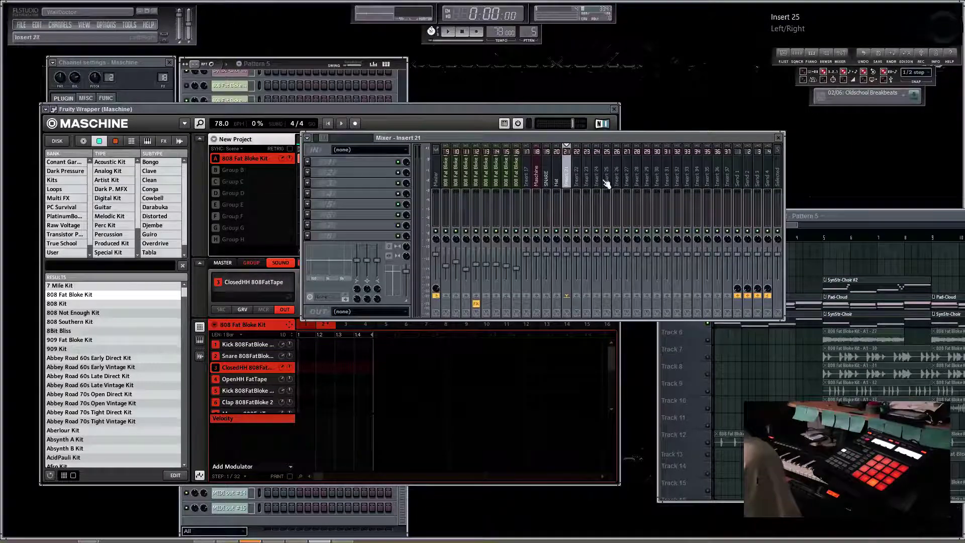
pyautogui.click(547, 180)
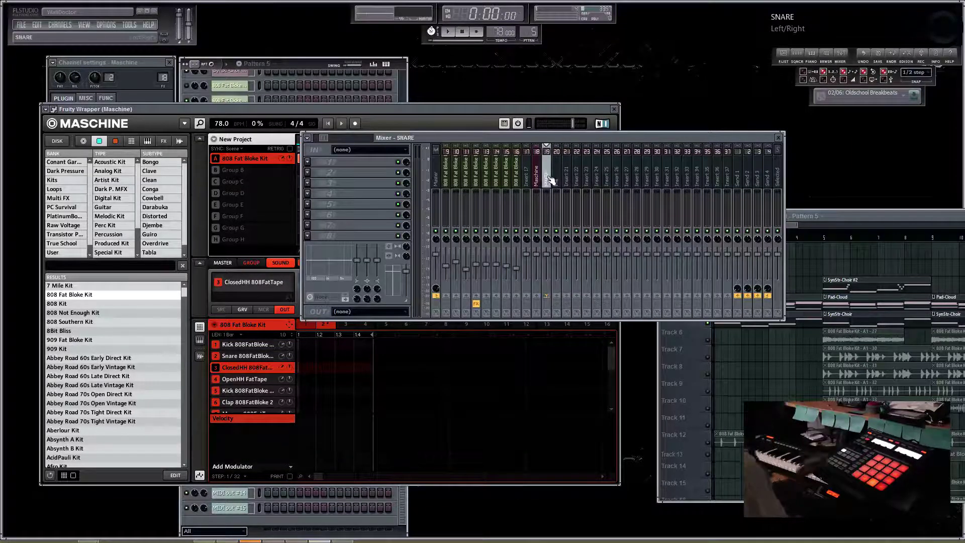
# - Put Fruity Reeverb in SNARE's first FX slot and lower its fader to about -4.4 dB
pyautogui.click(308, 161)
pyautogui.moveTo(342, 173)
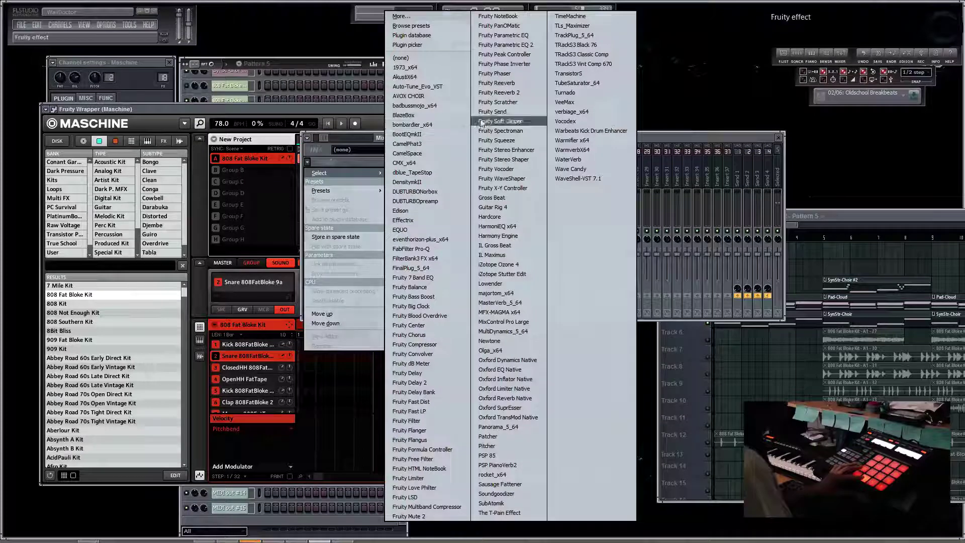
pyautogui.click(508, 83)
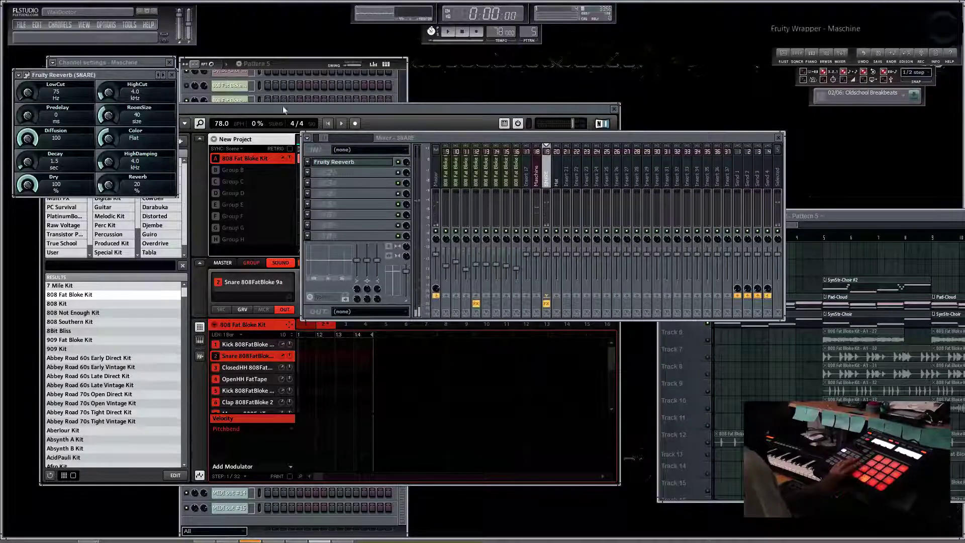
pyautogui.click(171, 74)
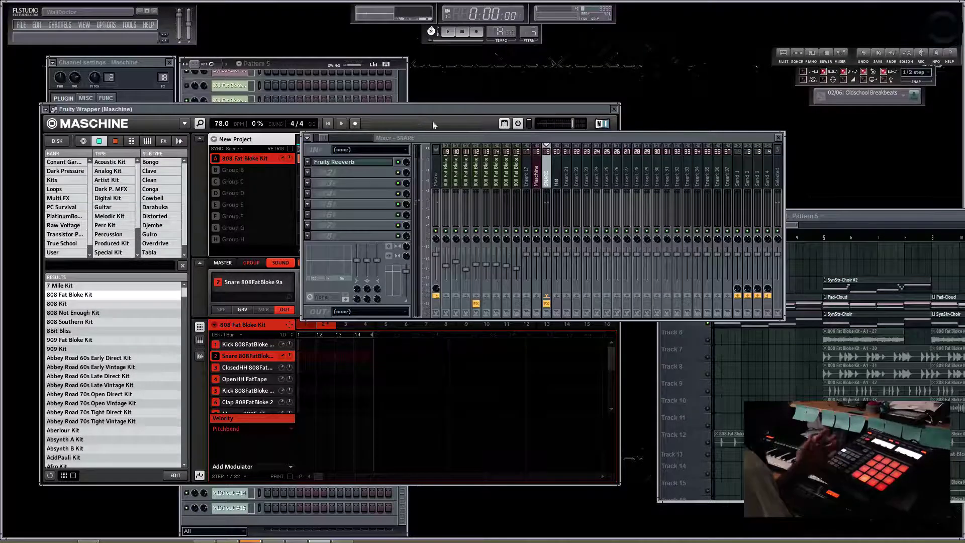
pyautogui.moveTo(547, 254); pyautogui.dragTo(546, 269)
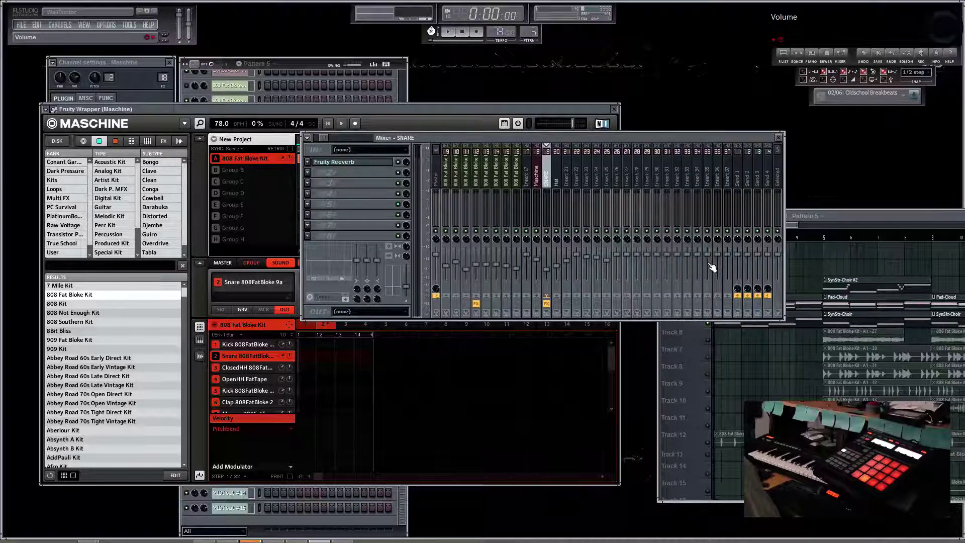
pyautogui.click(312, 66)
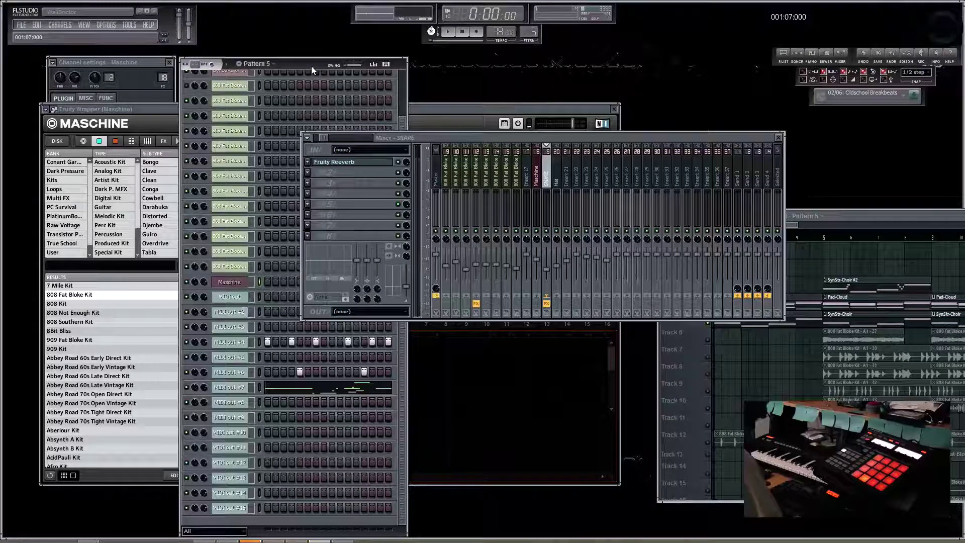